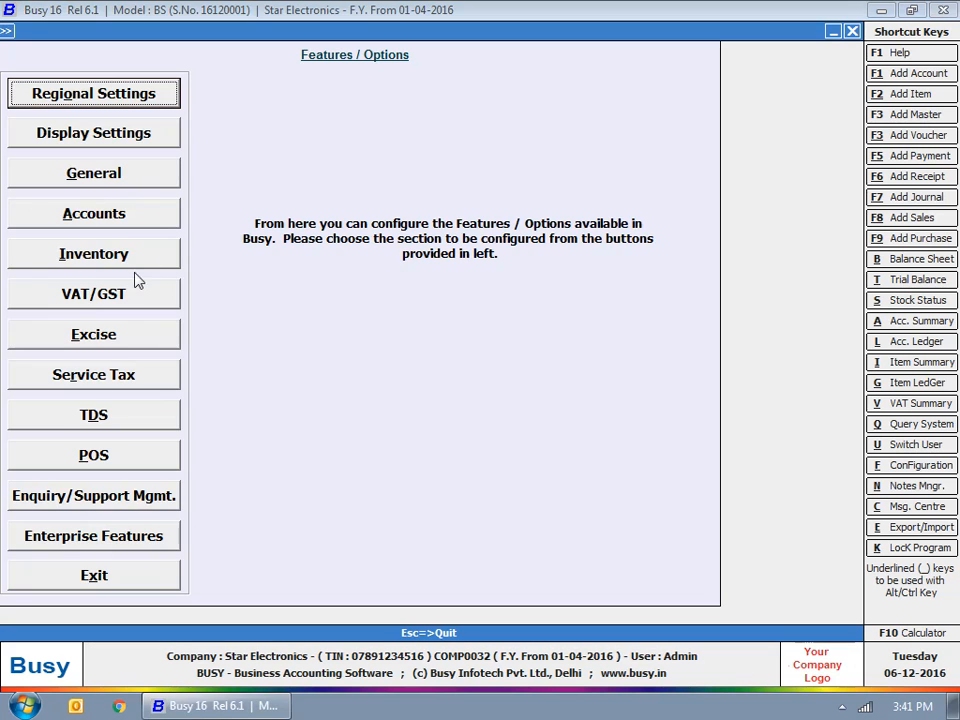
Open the Inventory feature options and select Weighted Average as the stock valuation method.
{"action": "left_click", "coordinate": [77, 253]}
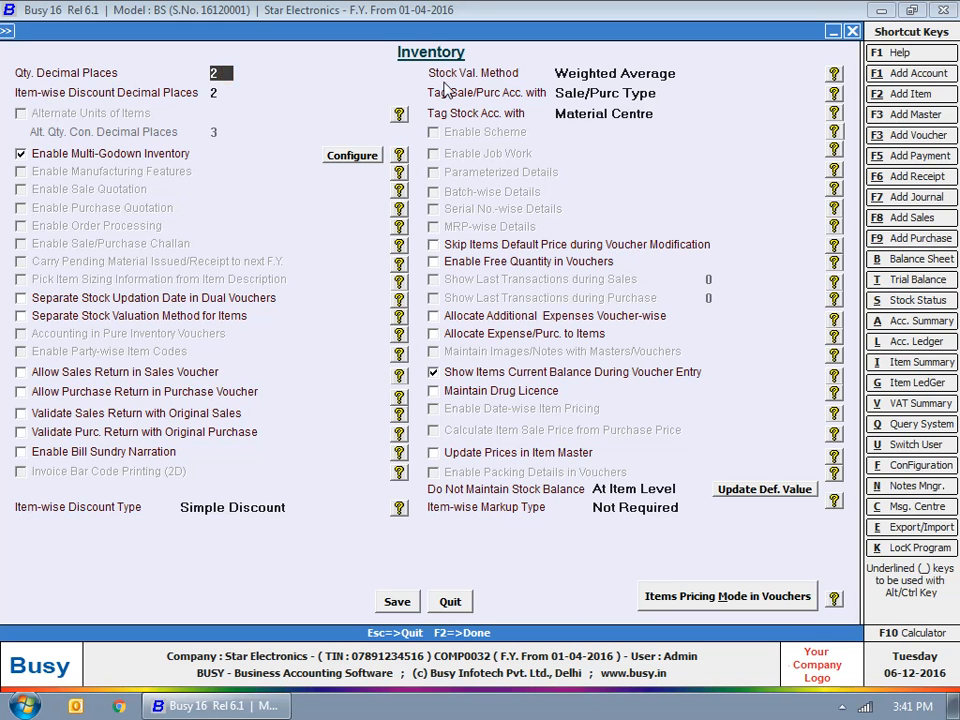
{"action": "left_click", "coordinate": [614, 78]}
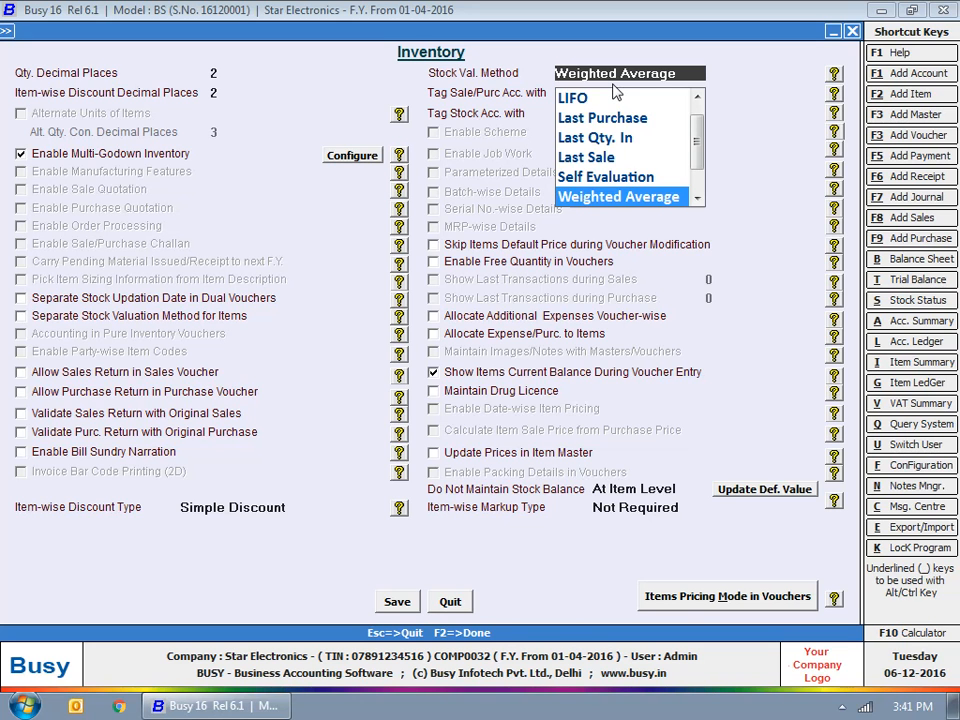
{"action": "left_click_drag", "start_coordinate": [698, 134], "coordinate": [705, 188]}
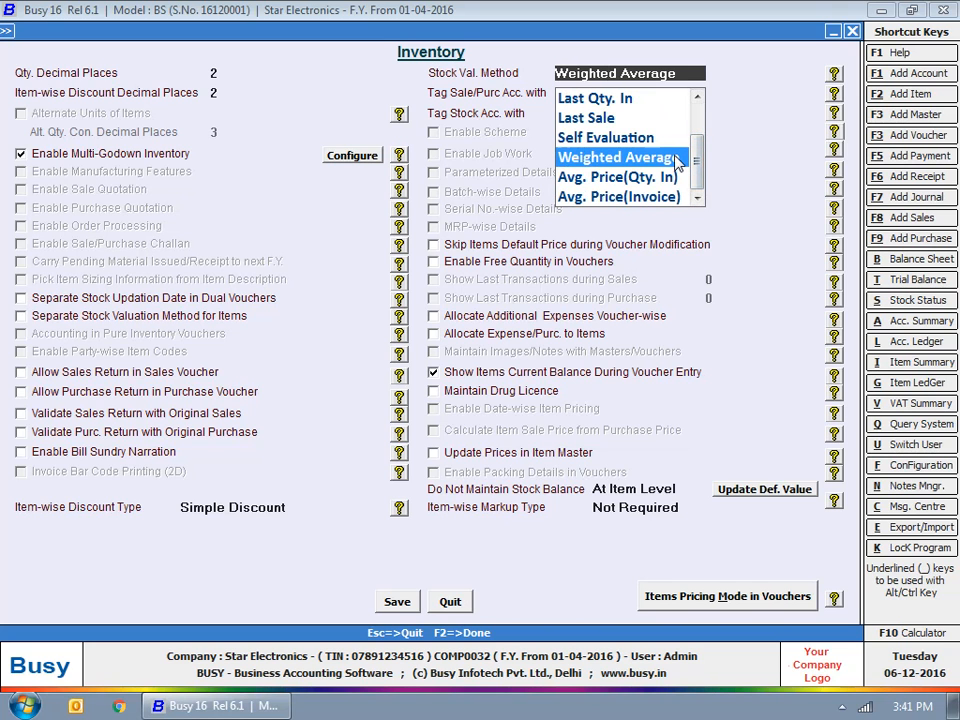
{"action": "left_click", "coordinate": [678, 158]}
{"action": "left_click", "coordinate": [222, 91]}
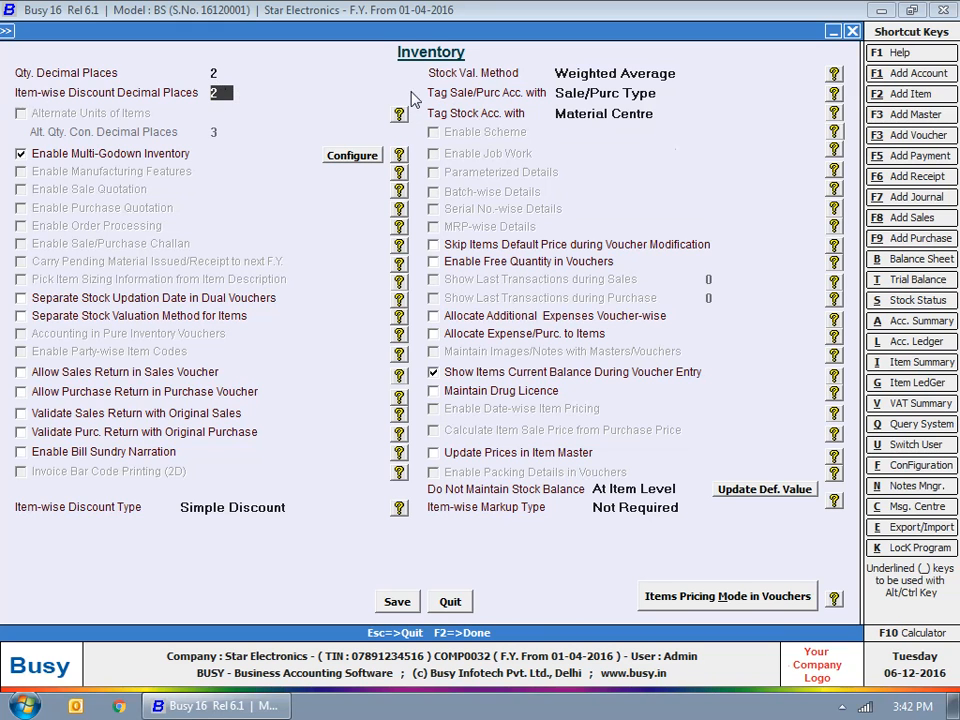
Tag sale and purchase accounts with Sale/Purc Type, and tag stock accounts with Material Centre.
{"action": "left_click", "coordinate": [644, 92]}
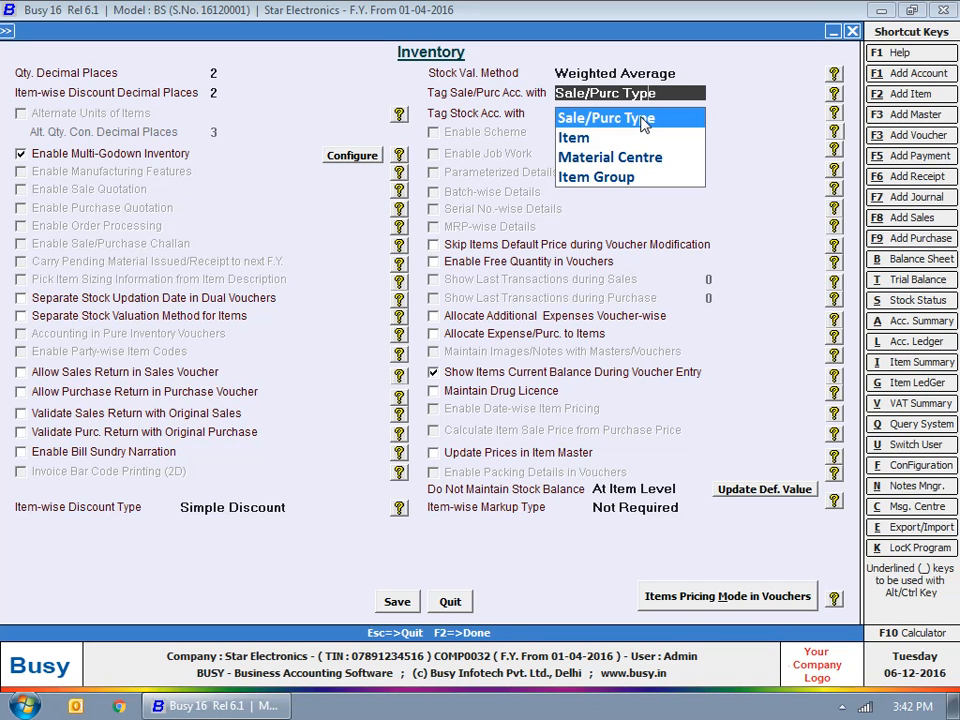
{"action": "left_click", "coordinate": [643, 120]}
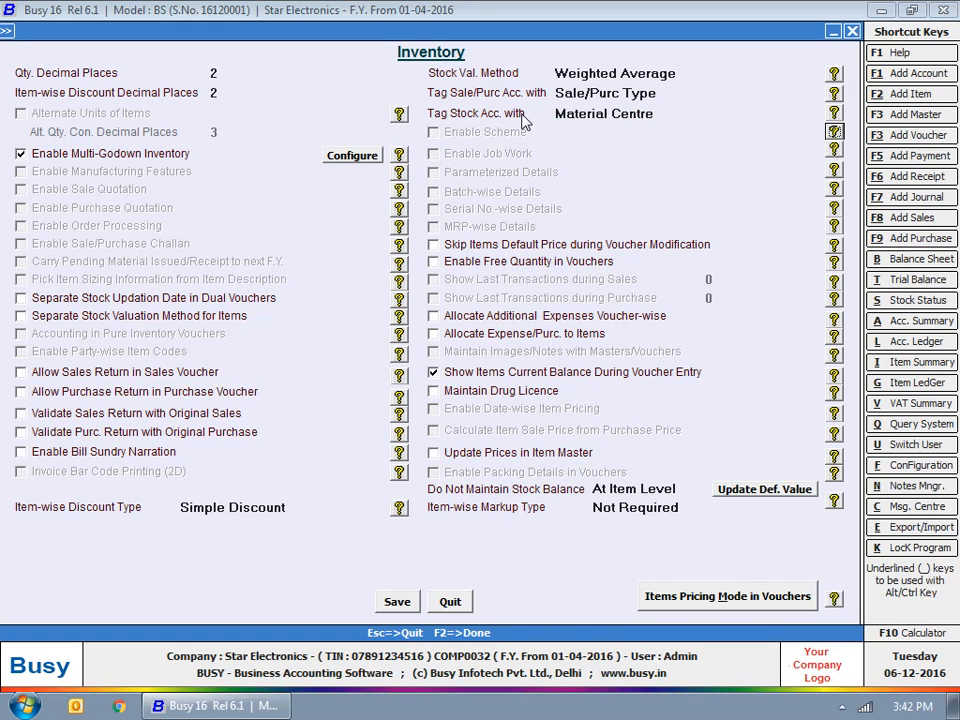
{"action": "left_click", "coordinate": [588, 115]}
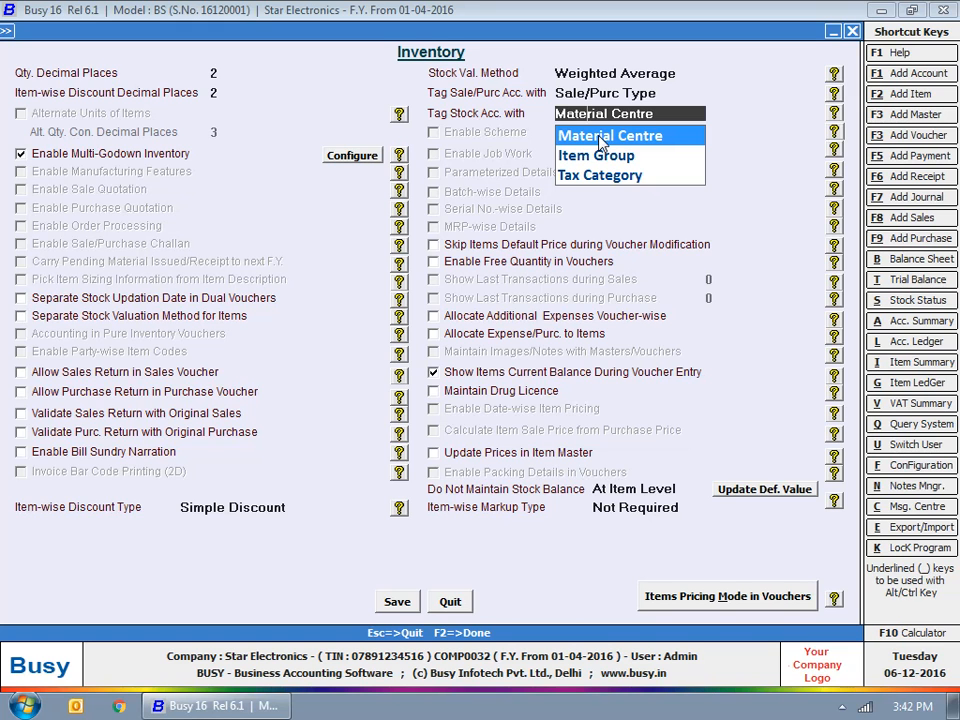
{"action": "left_click", "coordinate": [601, 138]}
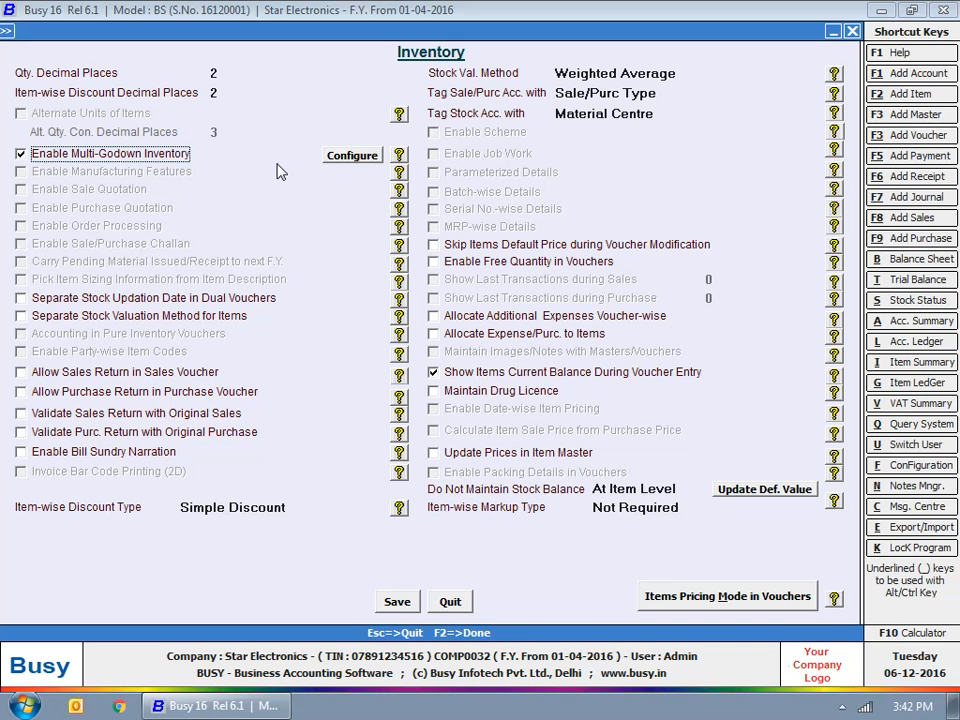
Review the material centre level options for multi-godown inventory, leaving Material Centre at Item Level disabled.
{"action": "left_click", "coordinate": [355, 156]}
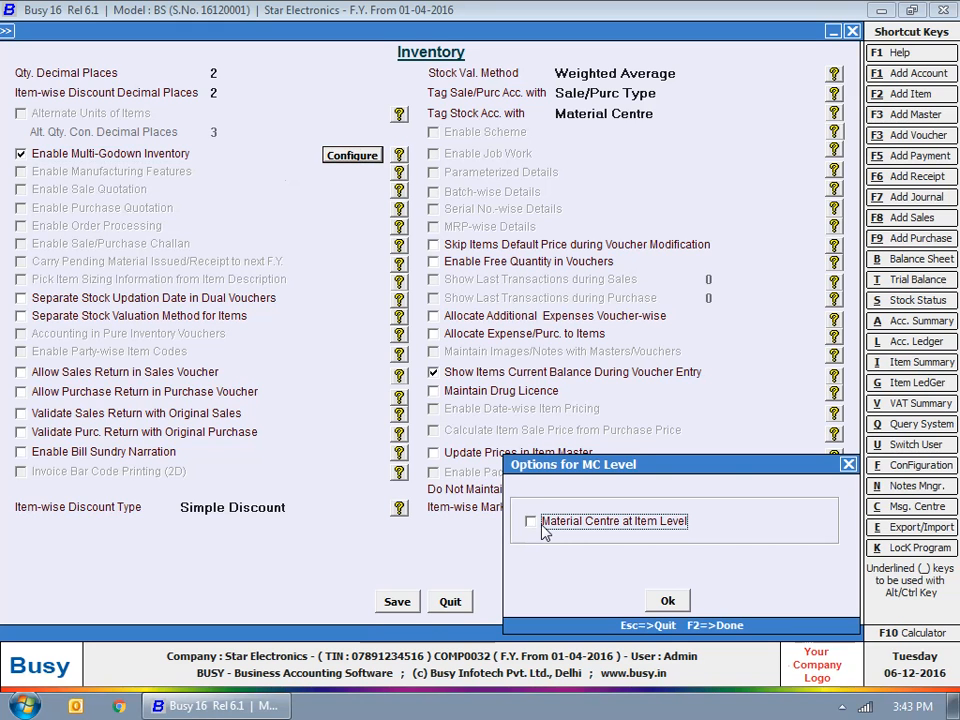
{"action": "left_click", "coordinate": [642, 544]}
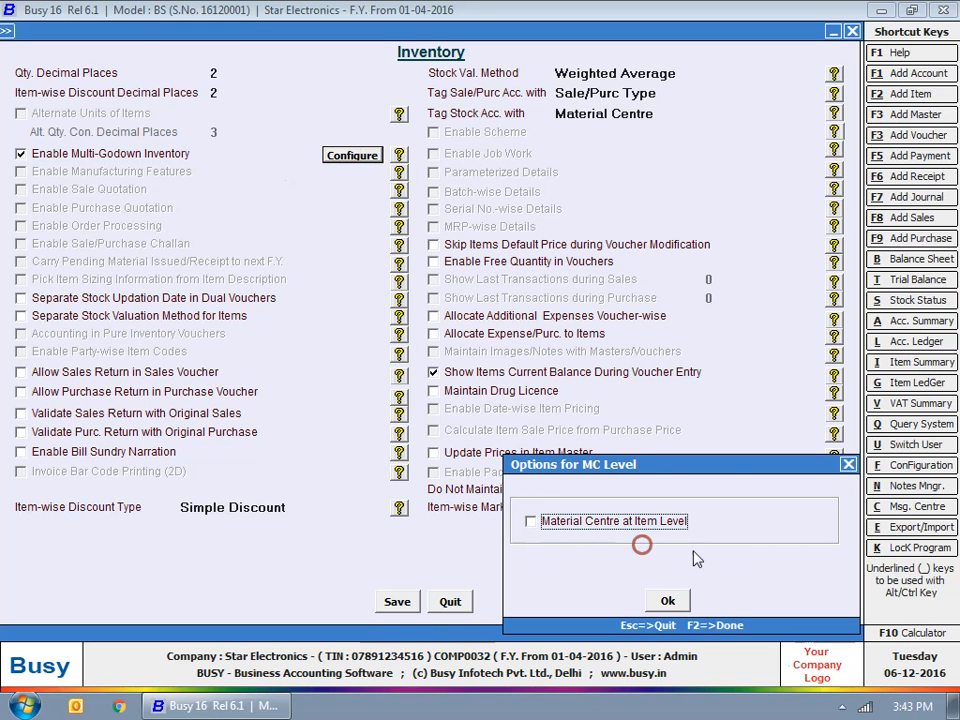
{"action": "left_click", "coordinate": [684, 609]}
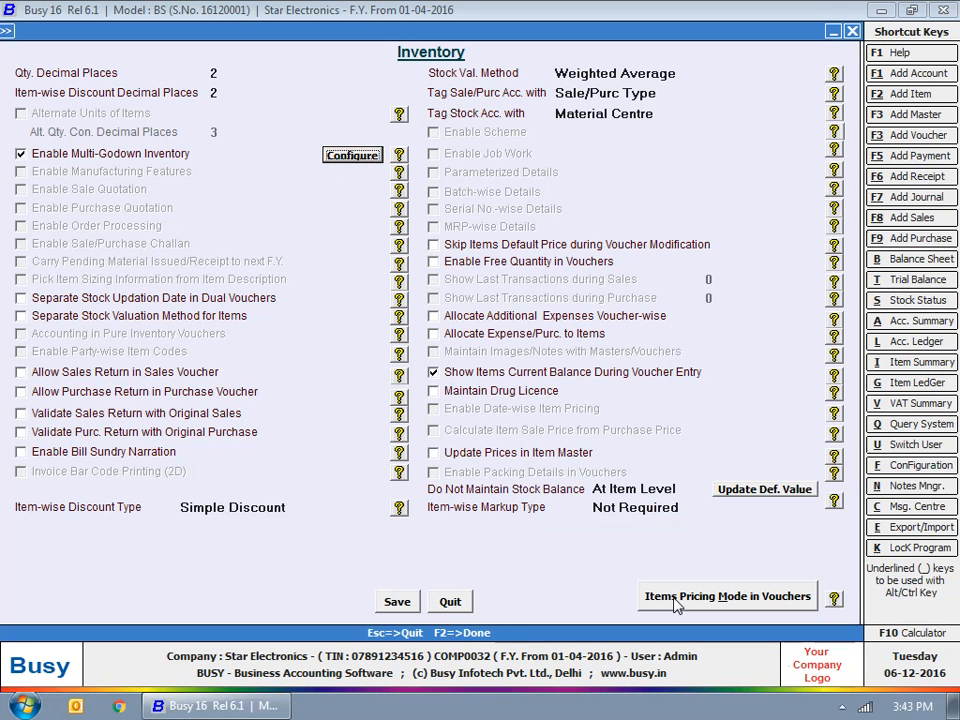
Enable Skip Items Default Price during Voucher Modification and Free Quantity in Vouchers, without VAT calculation on free quantity.
{"action": "left_click", "coordinate": [453, 250]}
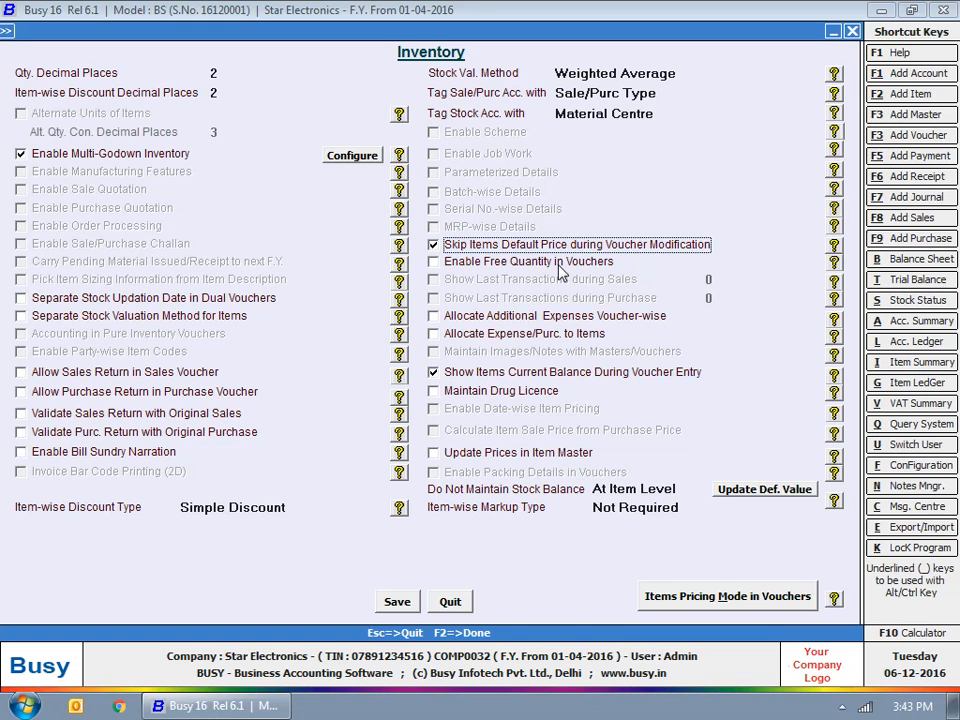
{"action": "left_click", "coordinate": [436, 262]}
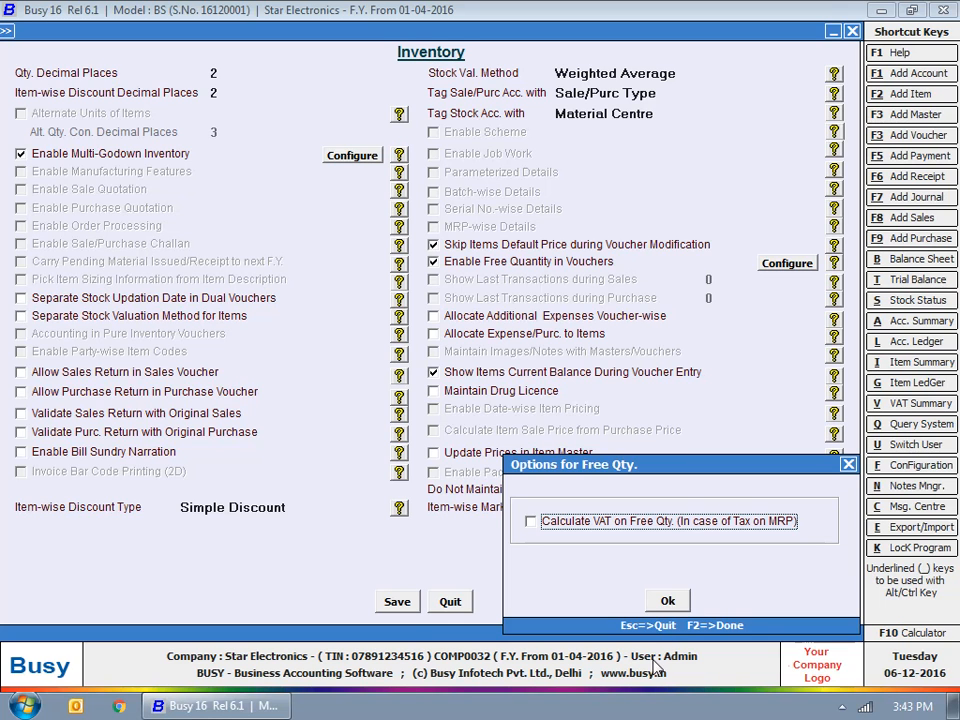
{"action": "left_click", "coordinate": [668, 600]}
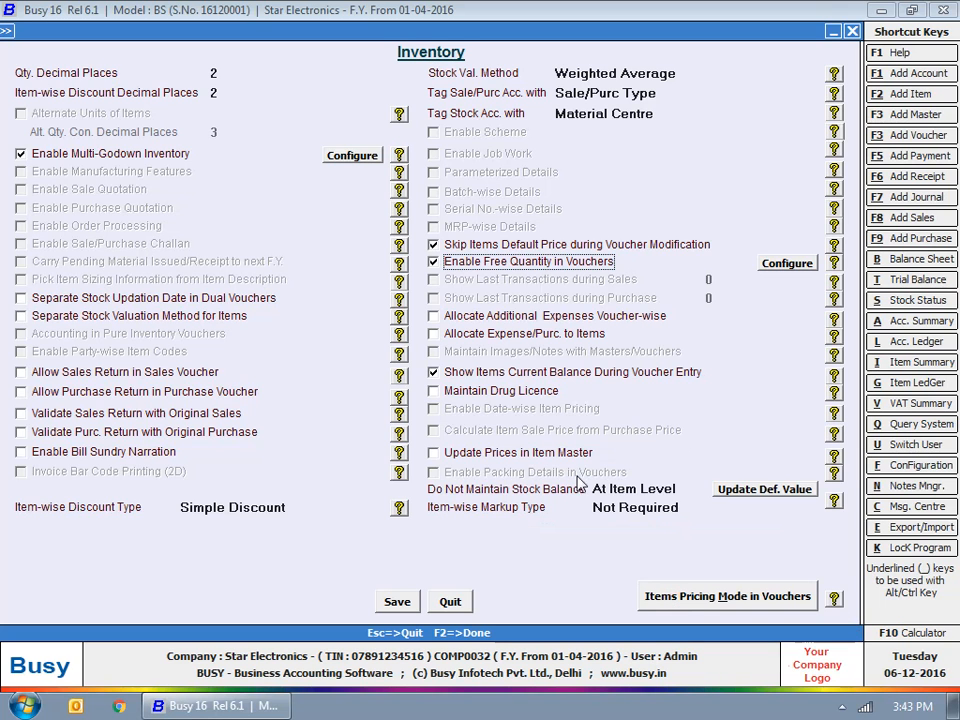
Enable separate stock updation date in dual vouchers, separate stock valuation for items, and both voucher-wise and item expense allocation options.
{"action": "left_click", "coordinate": [174, 300]}
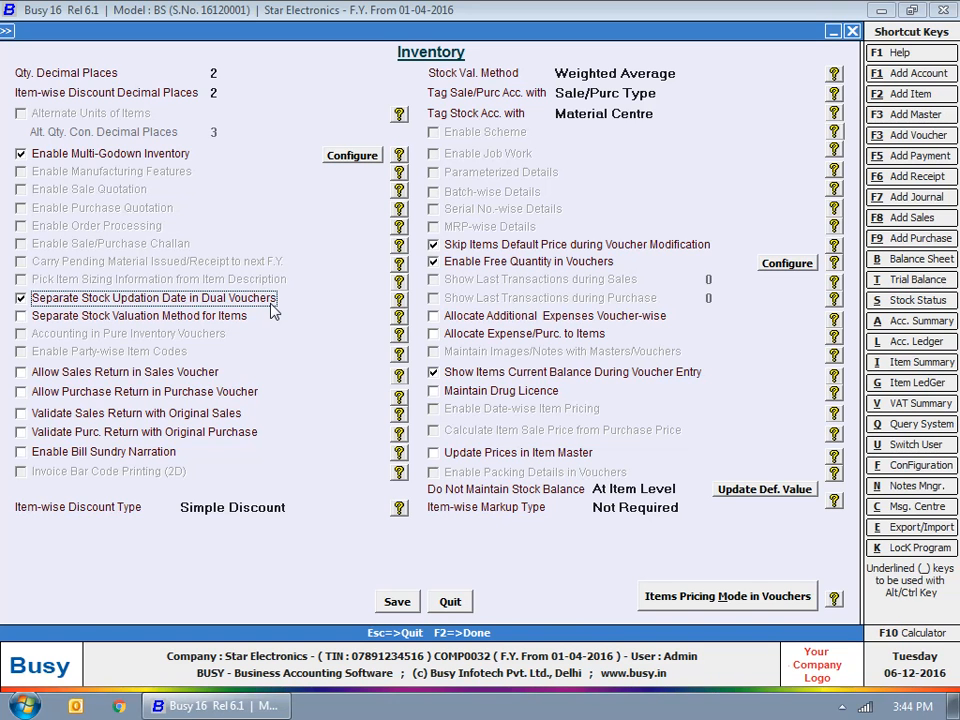
{"action": "left_click", "coordinate": [160, 316]}
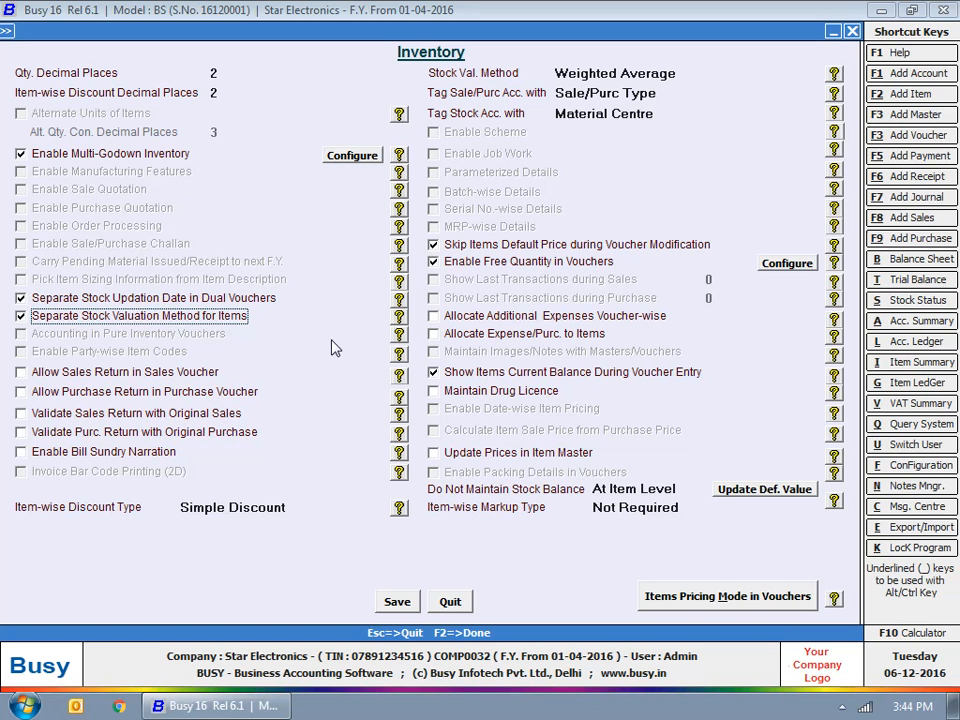
{"action": "left_click", "coordinate": [476, 318]}
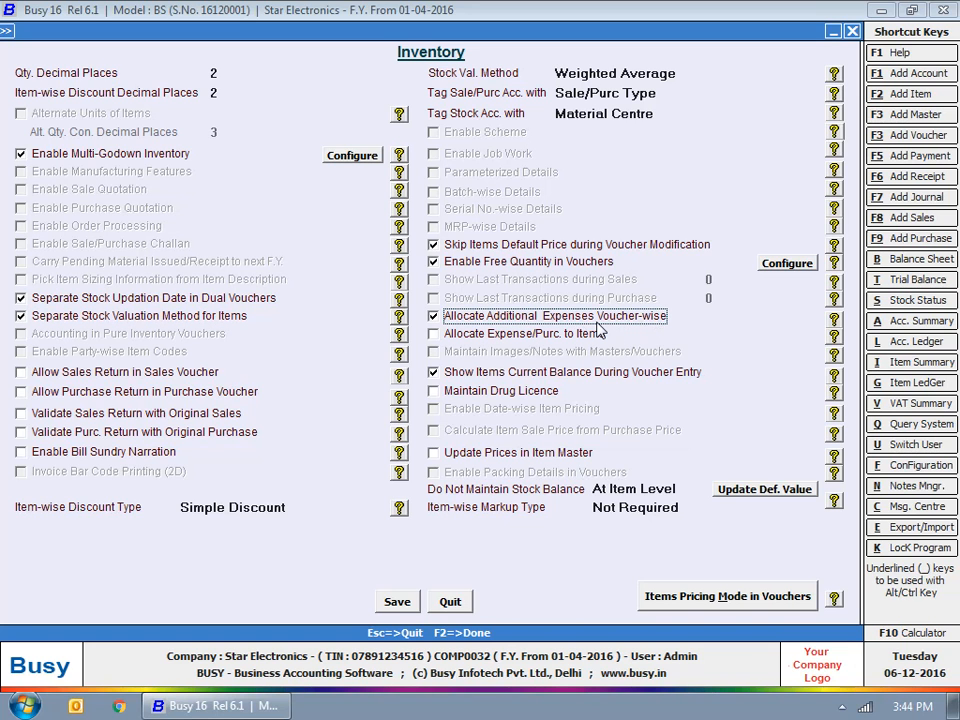
{"action": "left_click", "coordinate": [575, 334]}
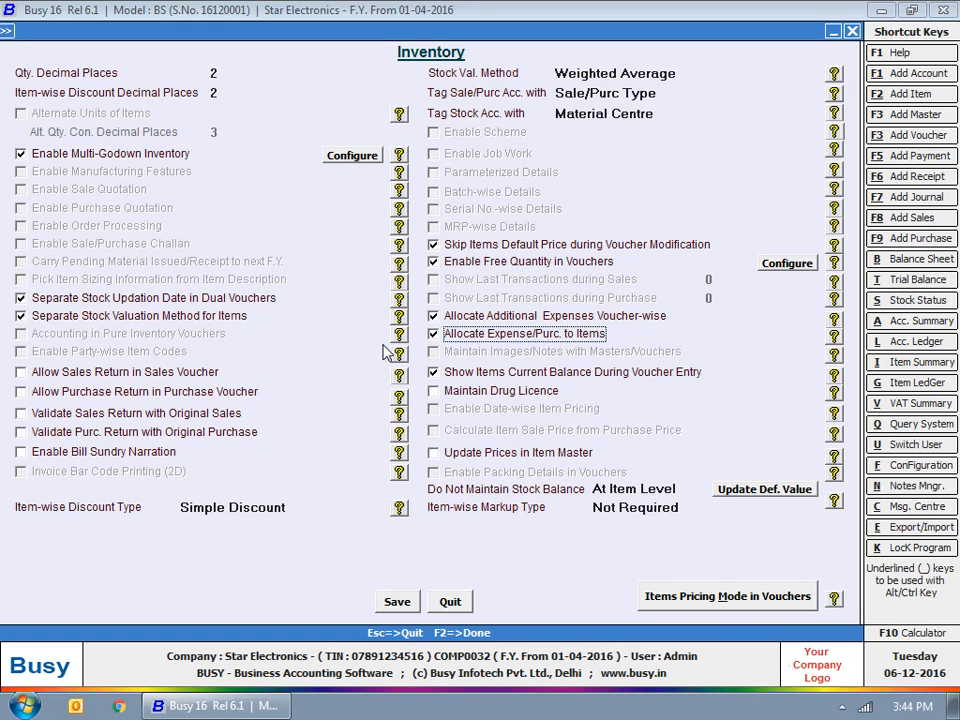
Allow sales returns in sales vouchers and purchase returns in purchase vouchers.
{"action": "left_click", "coordinate": [66, 372]}
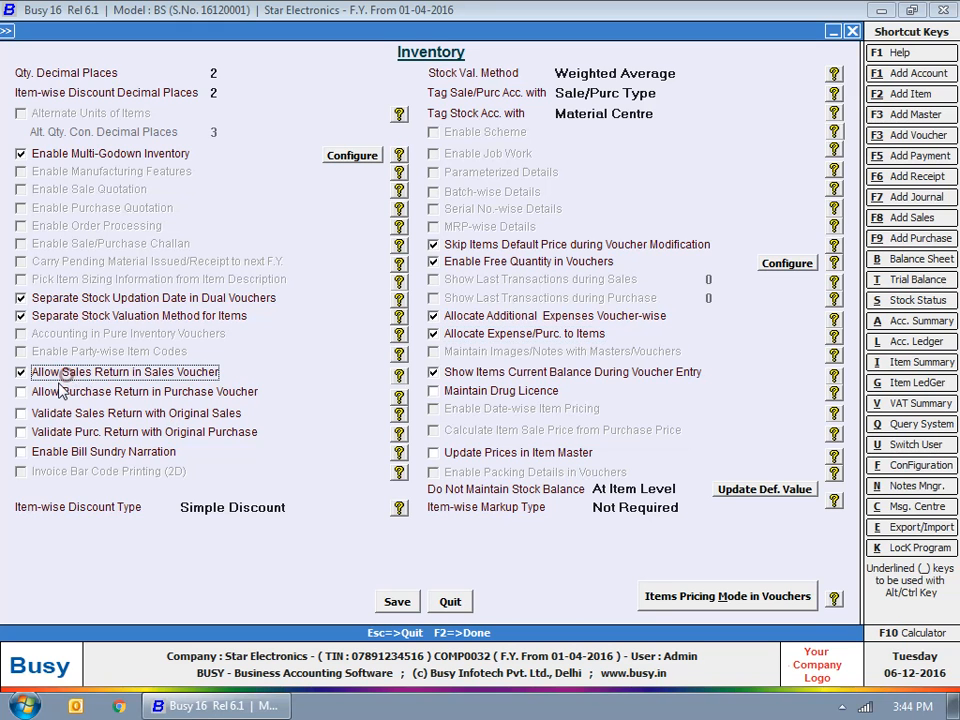
{"action": "left_click", "coordinate": [70, 393]}
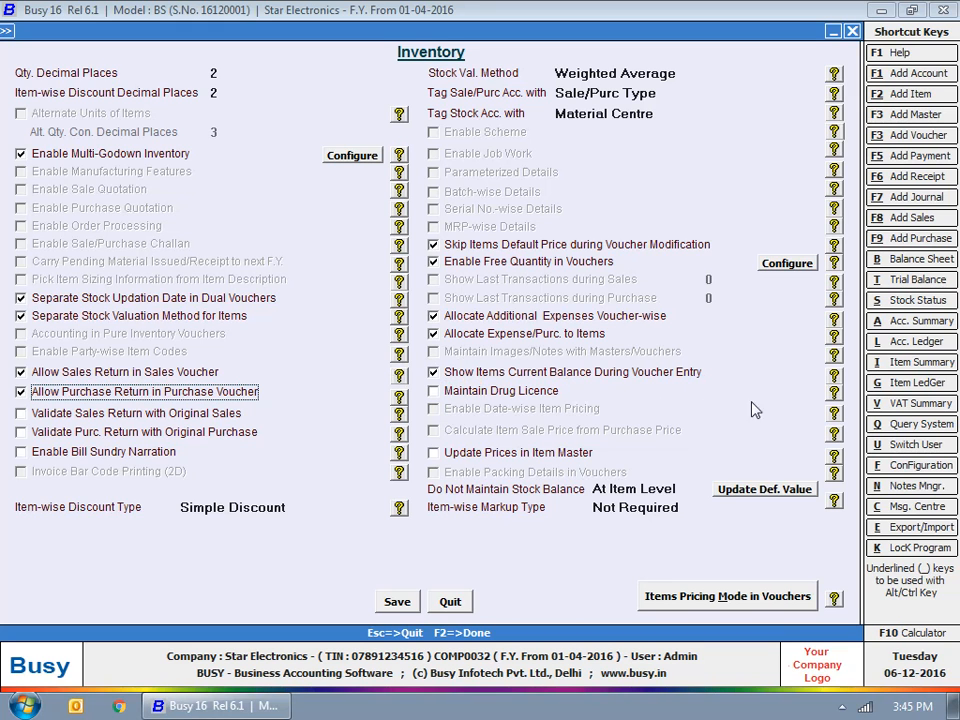
Enable Maintain Drug Licence and enter the first drug licence number, leaving the second one blank.
{"action": "left_click", "coordinate": [501, 395]}
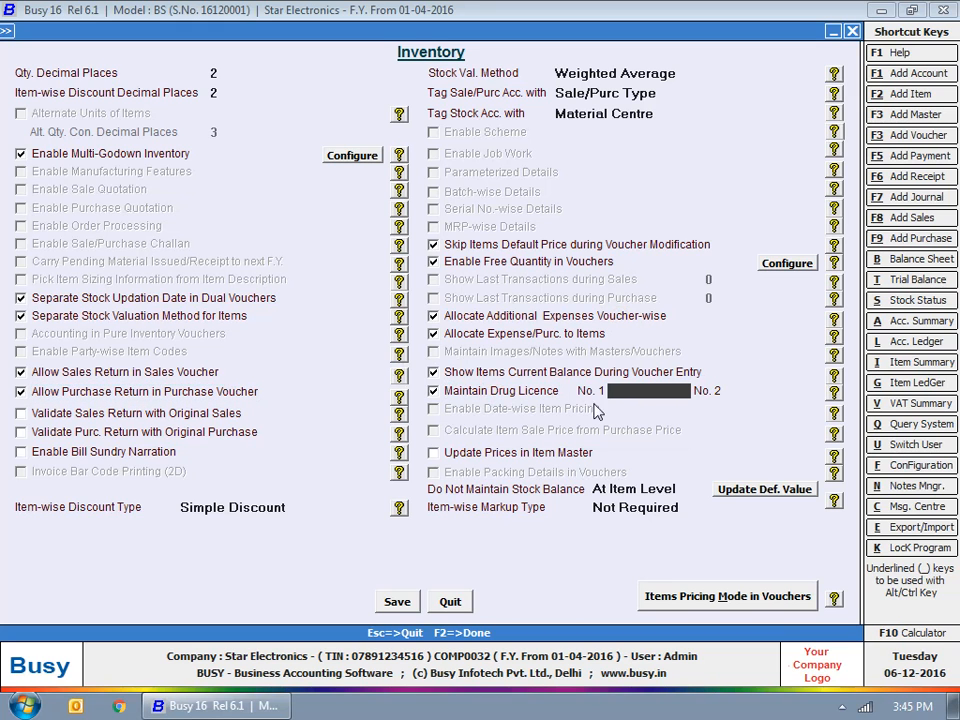
{"action": "left_click", "coordinate": [776, 386]}
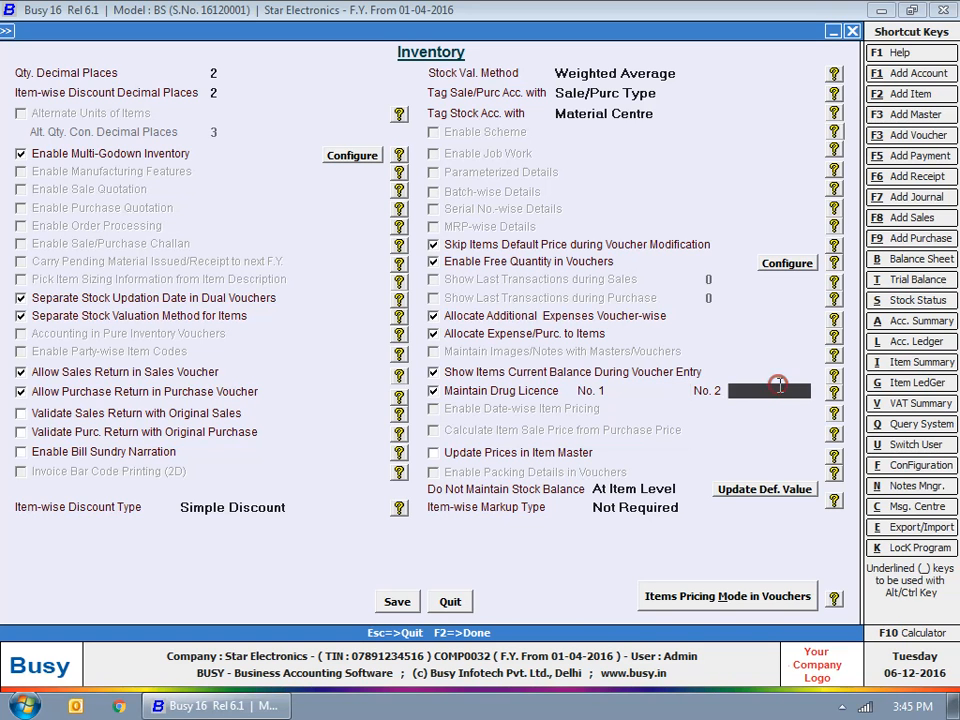
{"action": "left_click", "coordinate": [649, 391]}
{"action": "type", "text": "D"}
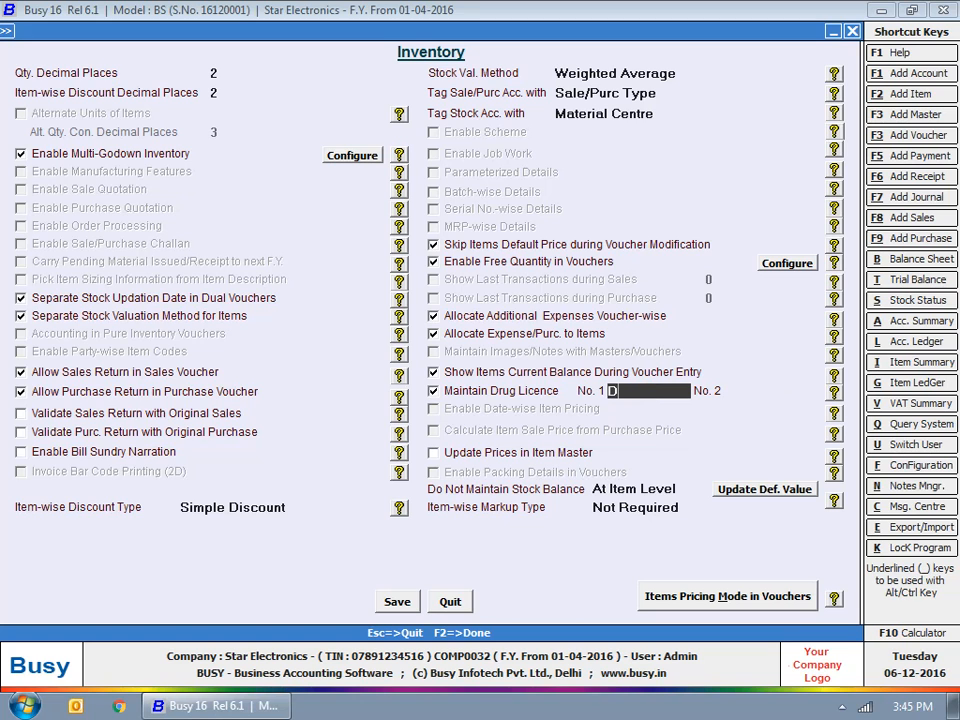
{"action": "type", "text": "L23456"}
{"action": "left_click", "coordinate": [755, 393]}
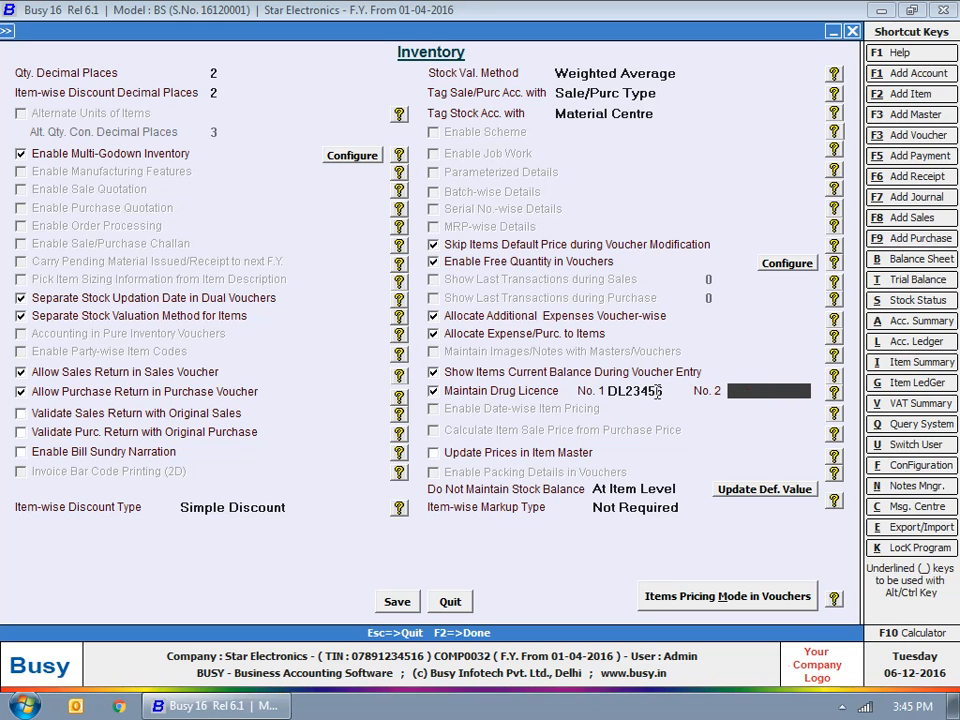
Enable validation of sales and purchase returns against the original transactions, plus Bill Sundry Narration.
{"action": "left_click", "coordinate": [176, 416]}
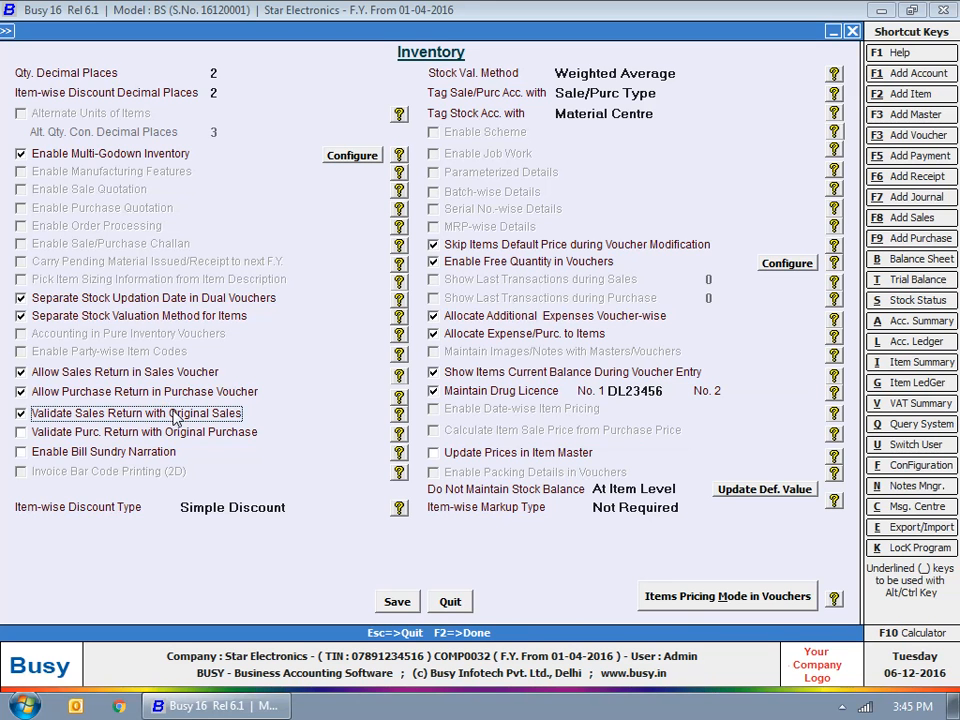
{"action": "left_click", "coordinate": [172, 432]}
{"action": "key", "text": "Up"}
{"action": "left_click", "coordinate": [115, 454]}
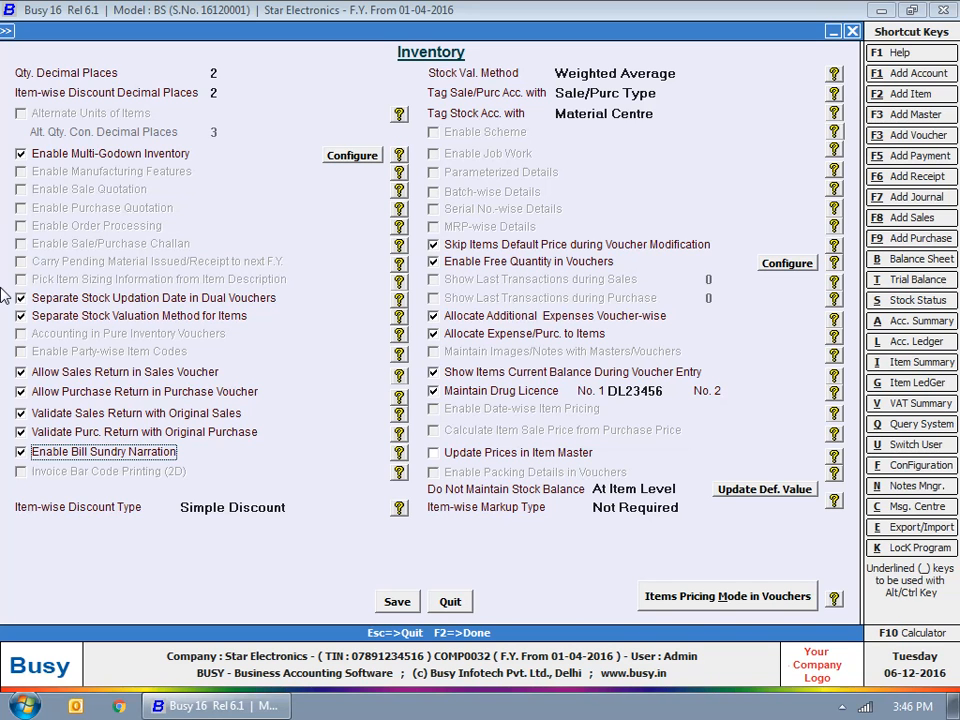
Enable Update Prices in Item Master and set its configuration options.
{"action": "left_click", "coordinate": [500, 455]}
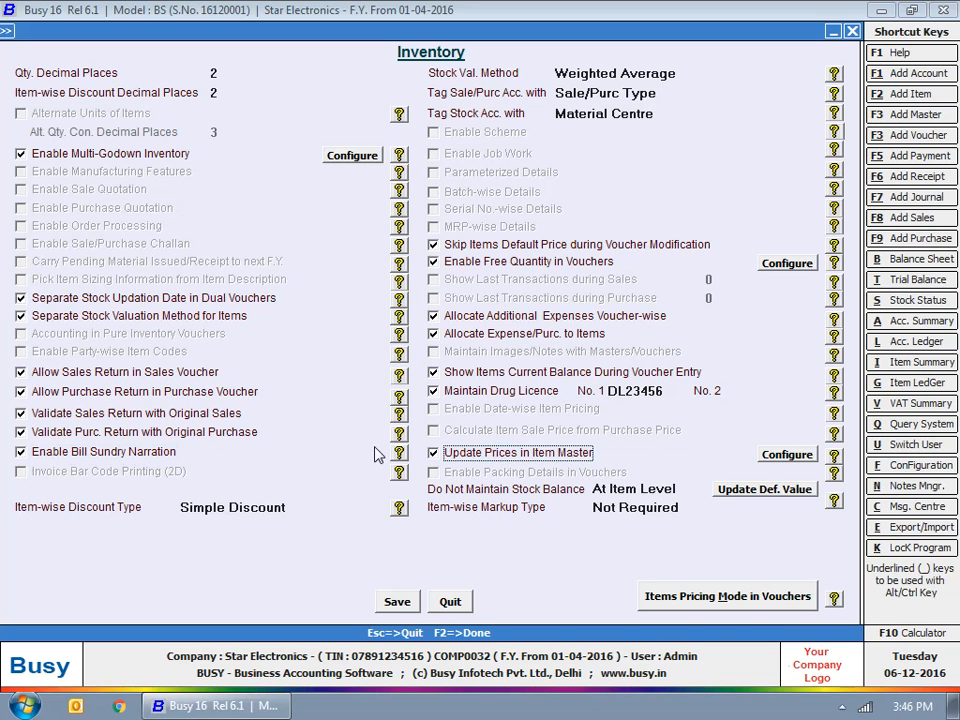
{"action": "left_click", "coordinate": [790, 456]}
{"action": "left_click", "coordinate": [576, 500]}
{"action": "left_click", "coordinate": [574, 521]}
{"action": "left_click", "coordinate": [668, 601]}
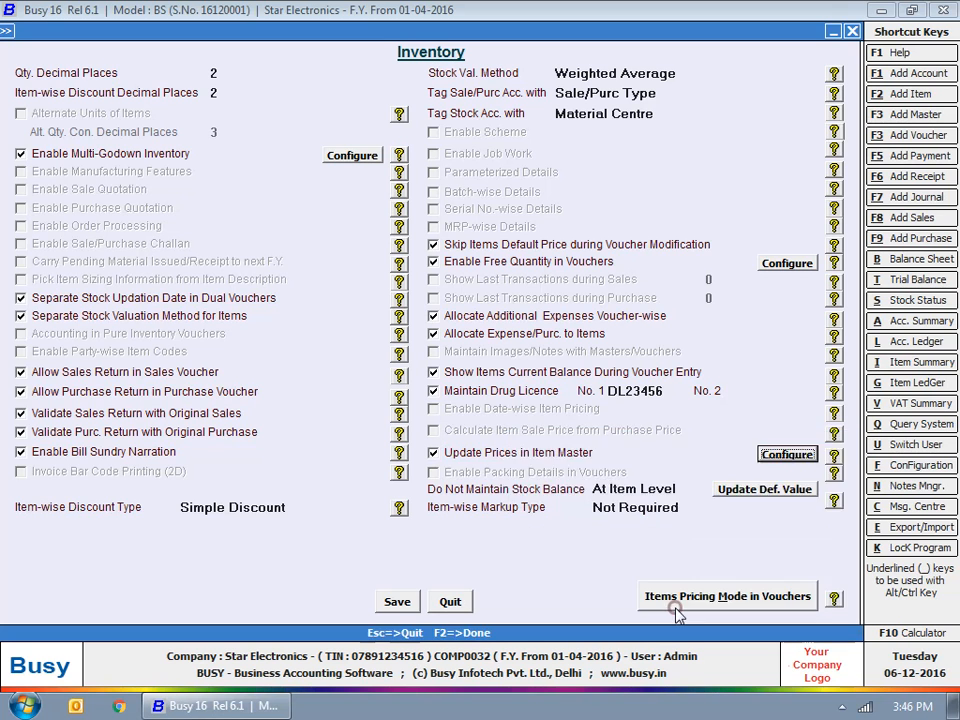
Set Do Not Maintain Stock Balance to At Item Level and Item-wise Markup Type to Not Required, keeping Simple Discount as the discount type.
{"action": "left_click", "coordinate": [636, 490]}
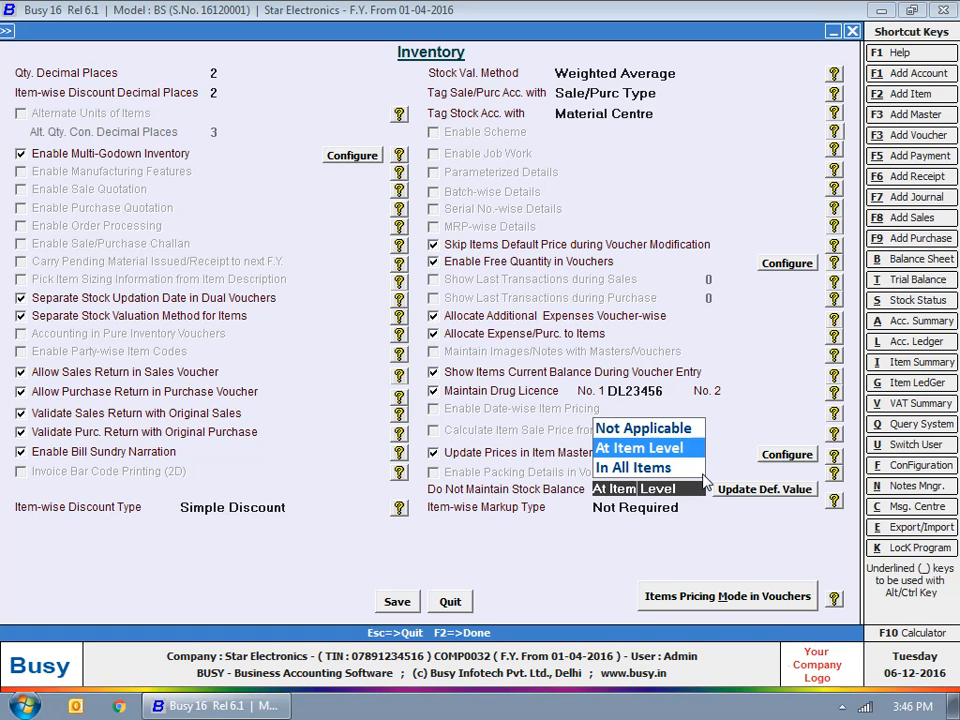
{"action": "left_click", "coordinate": [656, 448]}
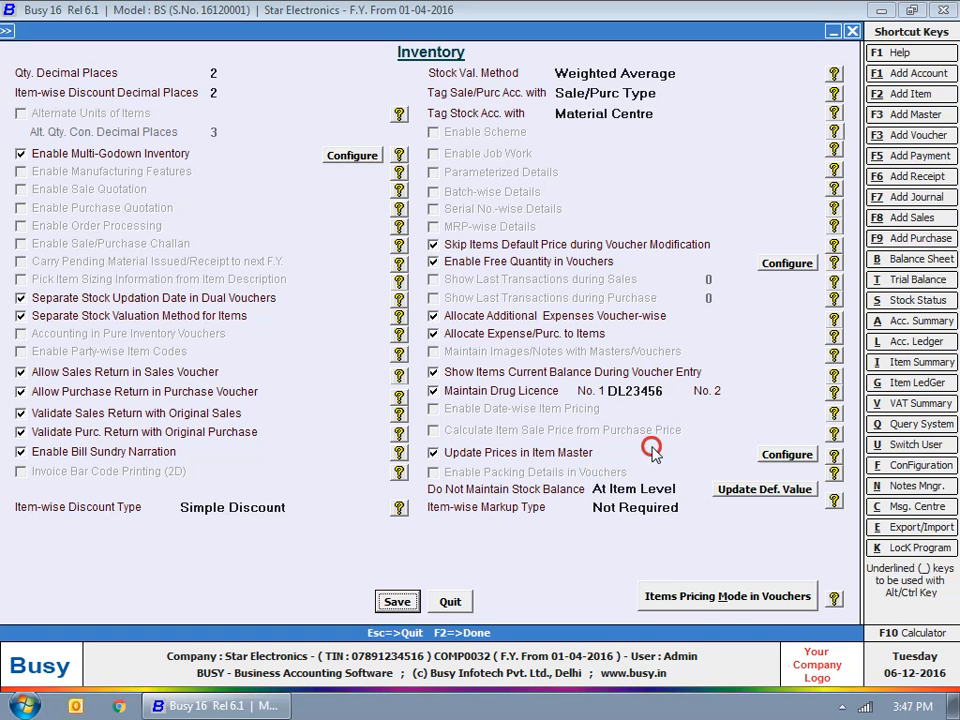
{"action": "left_click", "coordinate": [272, 508]}
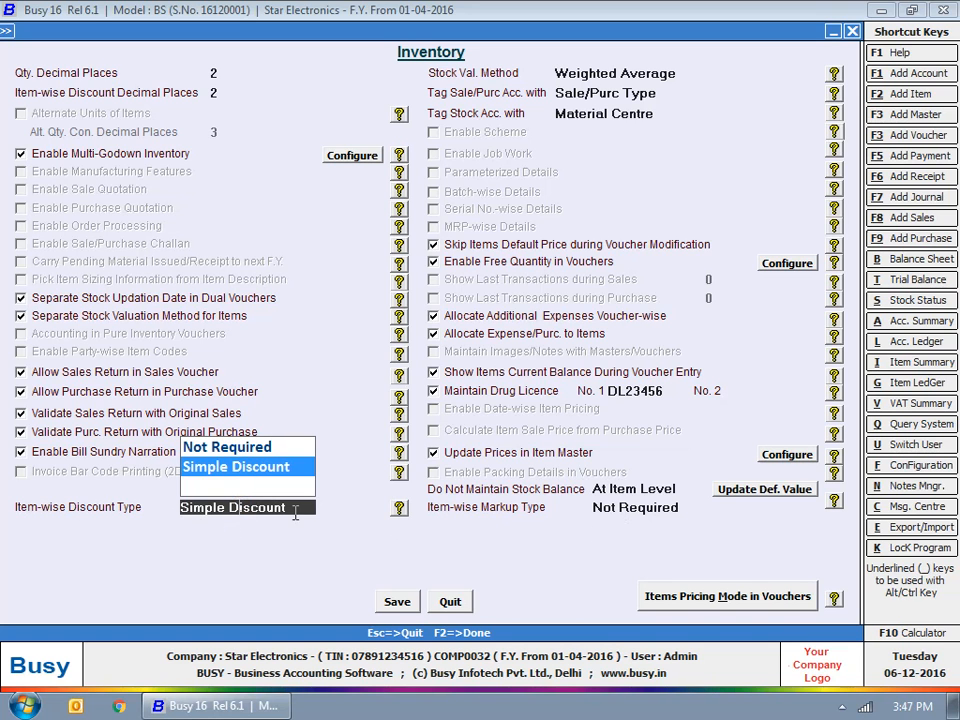
{"action": "left_click", "coordinate": [620, 507]}
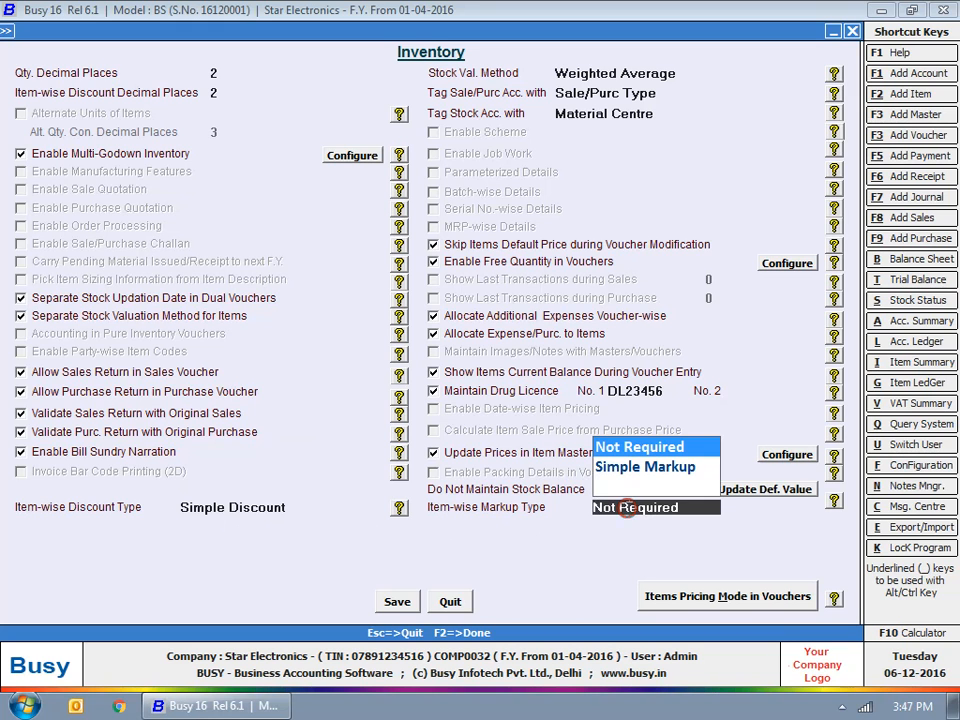
{"action": "left_click", "coordinate": [641, 449]}
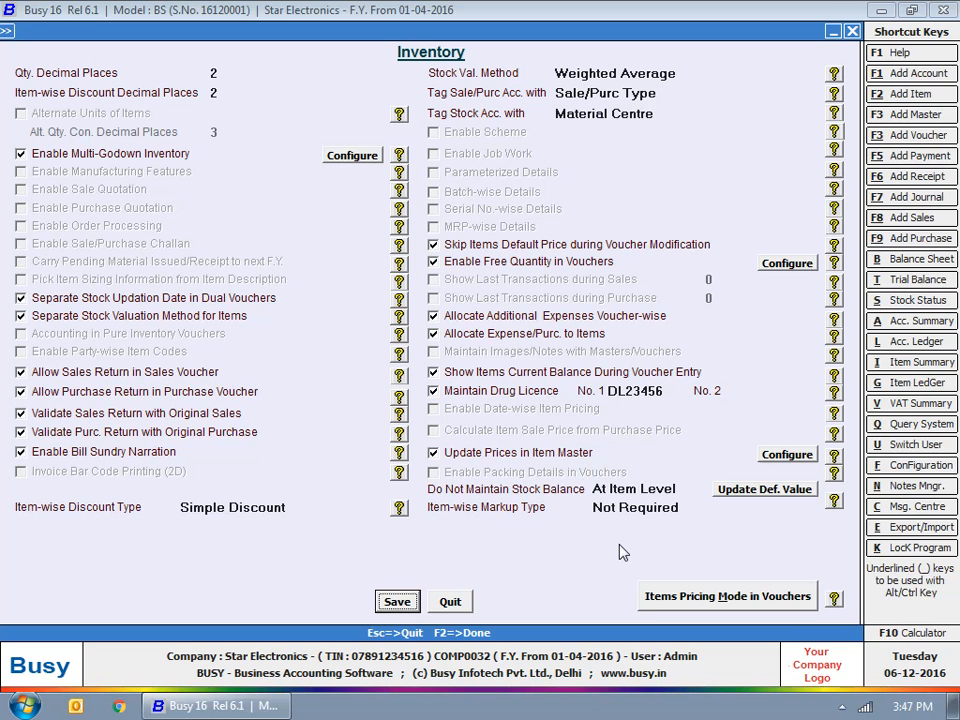
In the item pricing mode options, set the sale mode to Default (Pick from Item Master), applicable to Discount / Markup values only.
{"action": "left_click", "coordinate": [692, 598]}
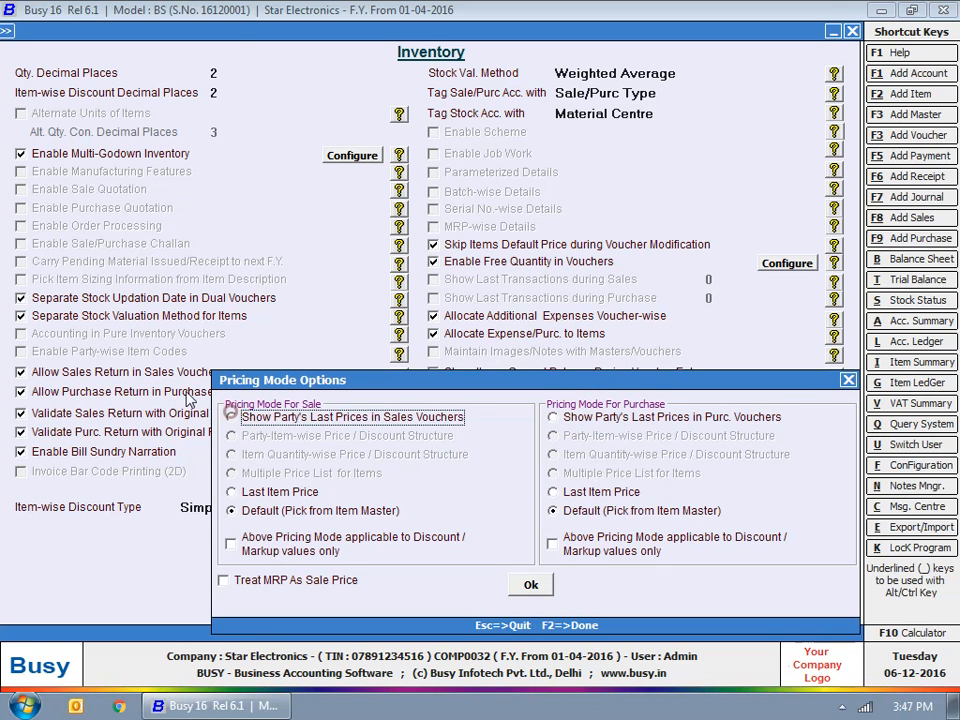
{"action": "left_click", "coordinate": [231, 416]}
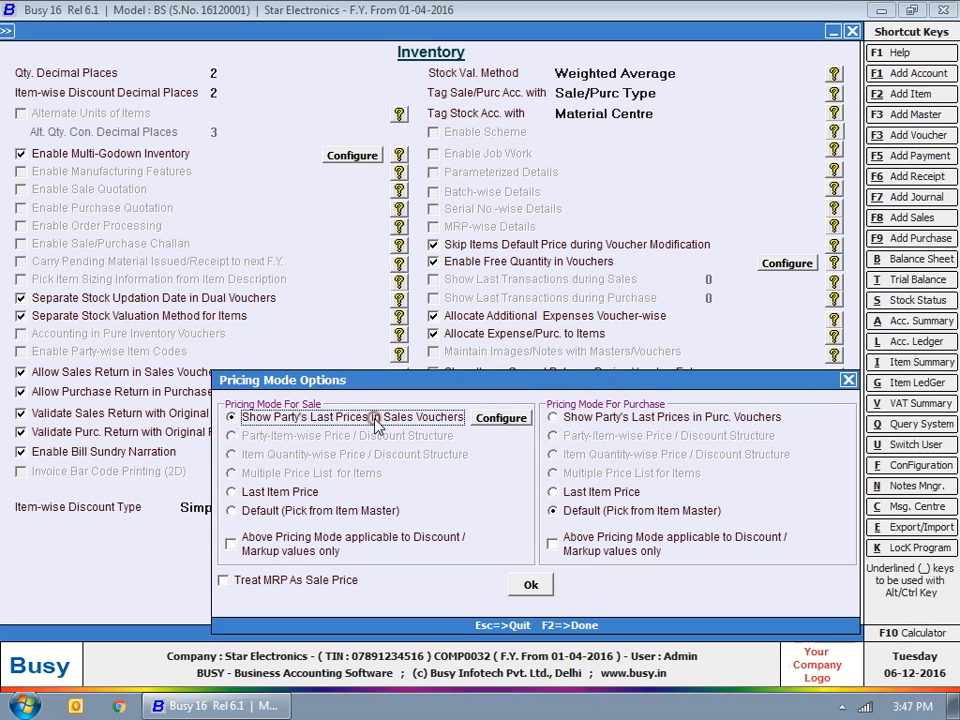
{"action": "left_click", "coordinate": [284, 492]}
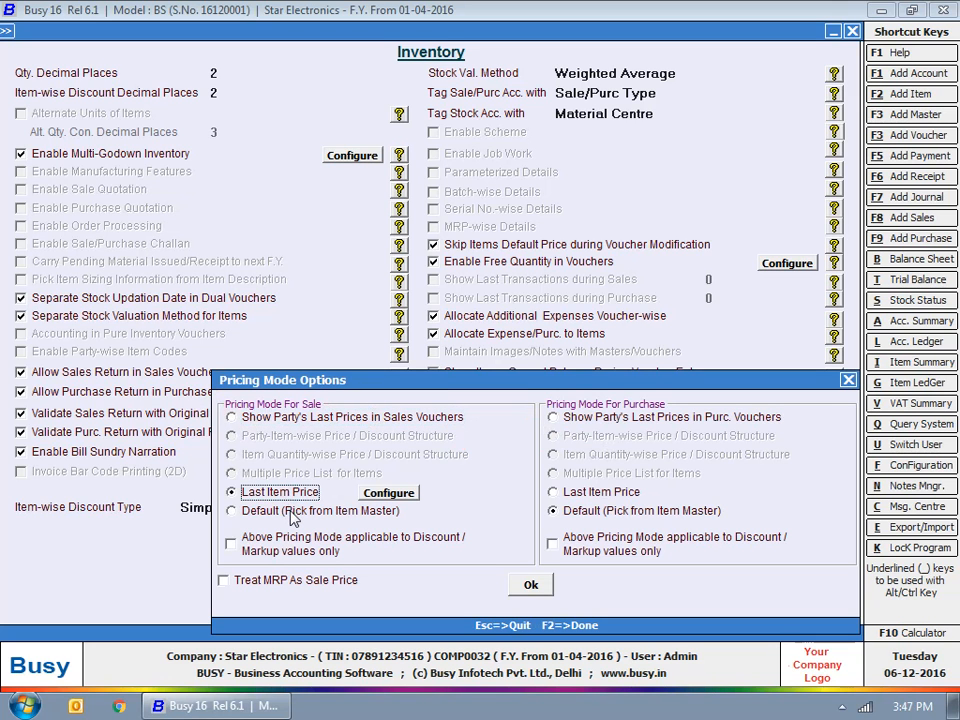
{"action": "left_click", "coordinate": [292, 511]}
{"action": "left_click", "coordinate": [289, 540]}
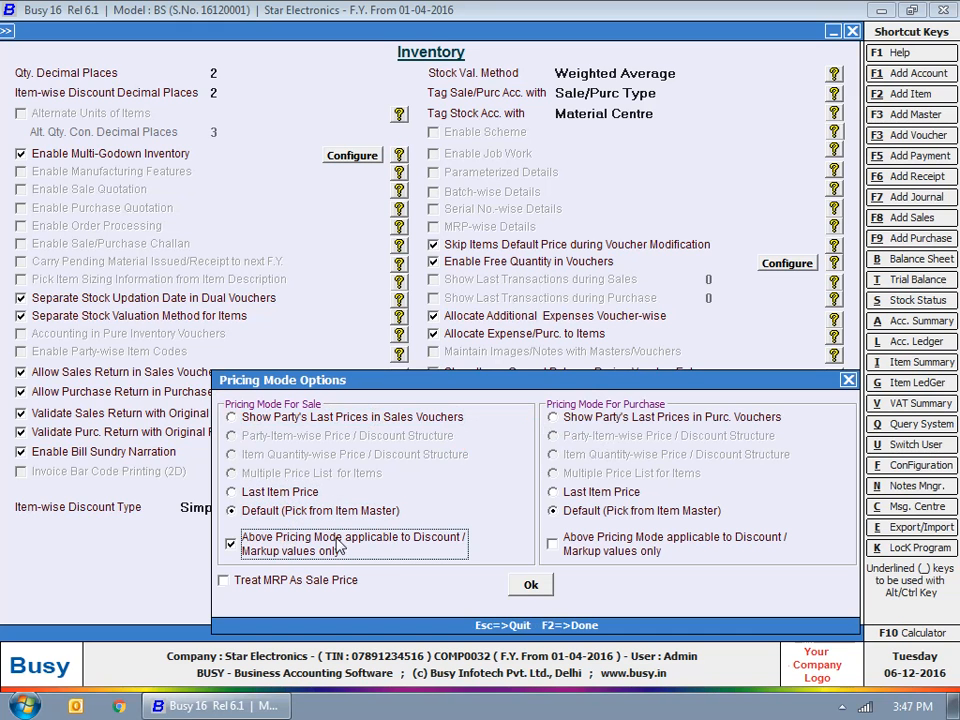
Set the purchase pricing mode to Default (Pick from Item Master) for Discount / Markup values only, and enable Treat MRP As Sale Price.
{"action": "left_click", "coordinate": [580, 418]}
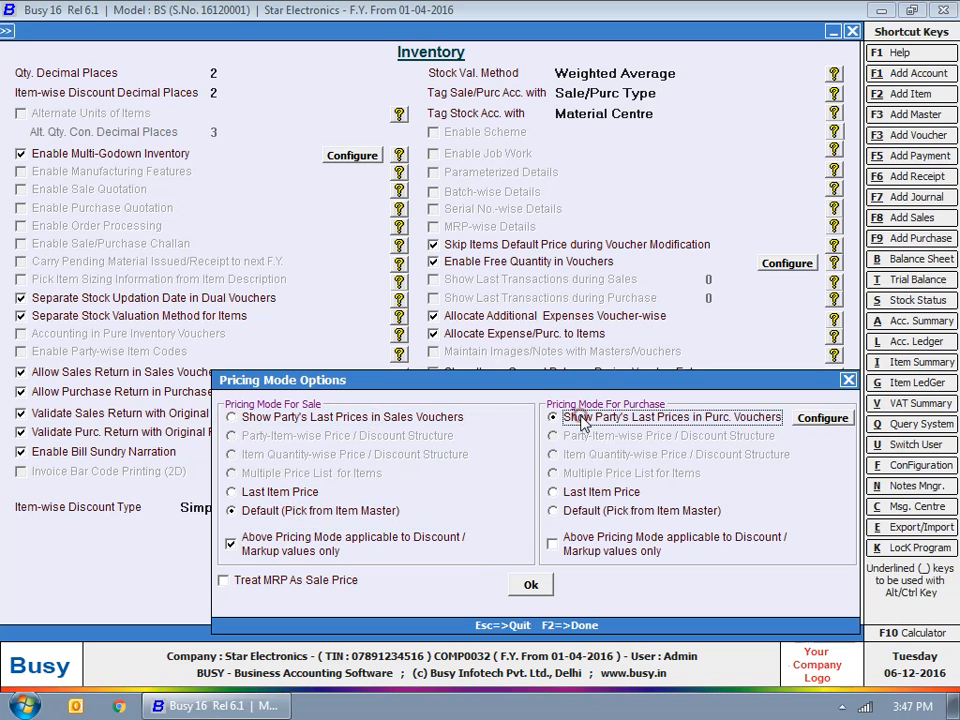
{"action": "left_click", "coordinate": [576, 492]}
{"action": "left_click", "coordinate": [566, 511]}
{"action": "left_click", "coordinate": [573, 560]}
{"action": "left_click", "coordinate": [280, 580]}
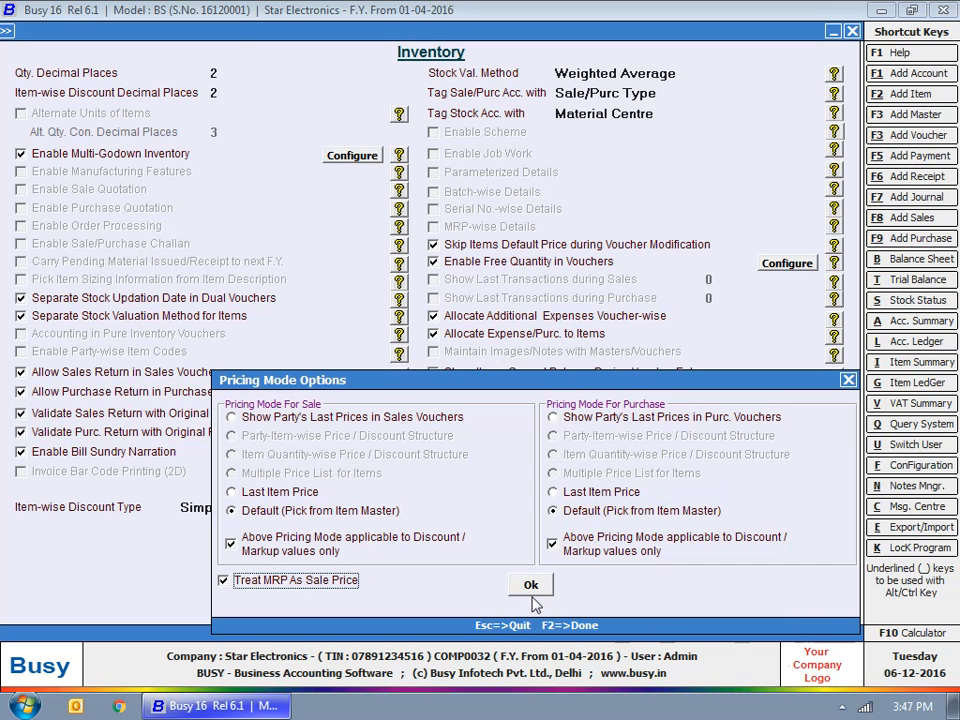
{"action": "left_click", "coordinate": [531, 586]}
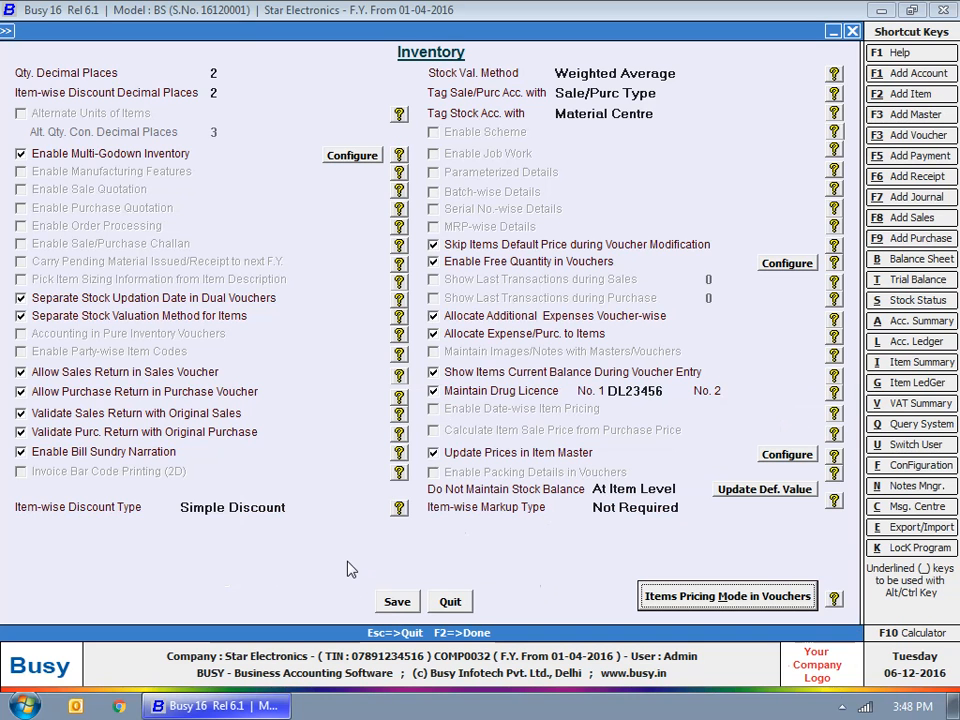
Save the Inventory configuration and close the configuration menus to return to the main screen.
{"action": "left_click", "coordinate": [397, 601]}
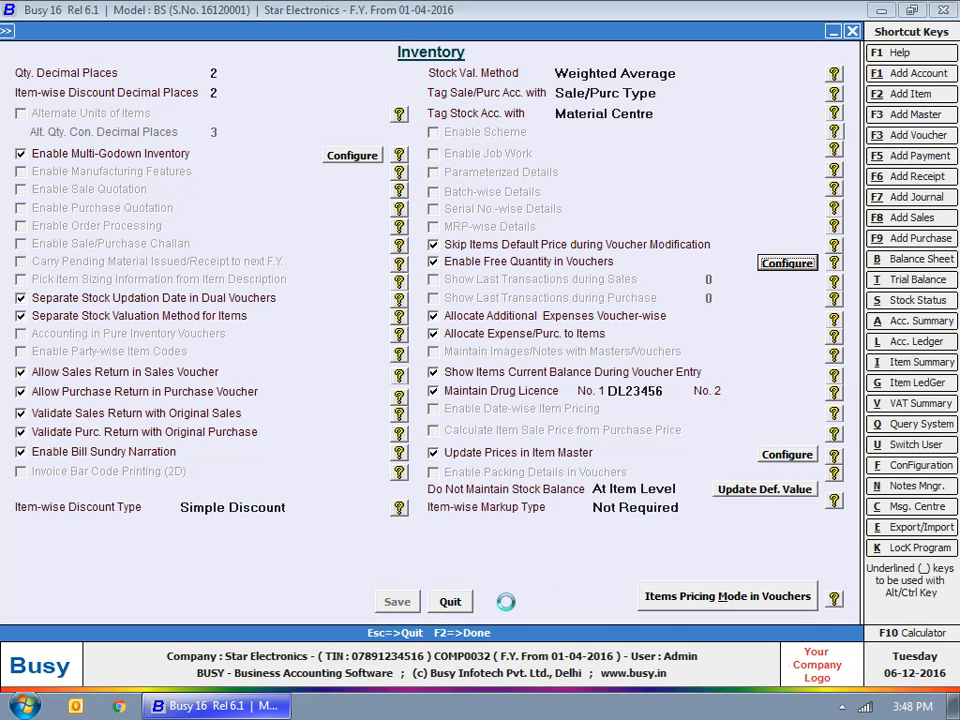
{"action": "key", "text": "Escape"}
{"action": "key", "text": "Escape"}
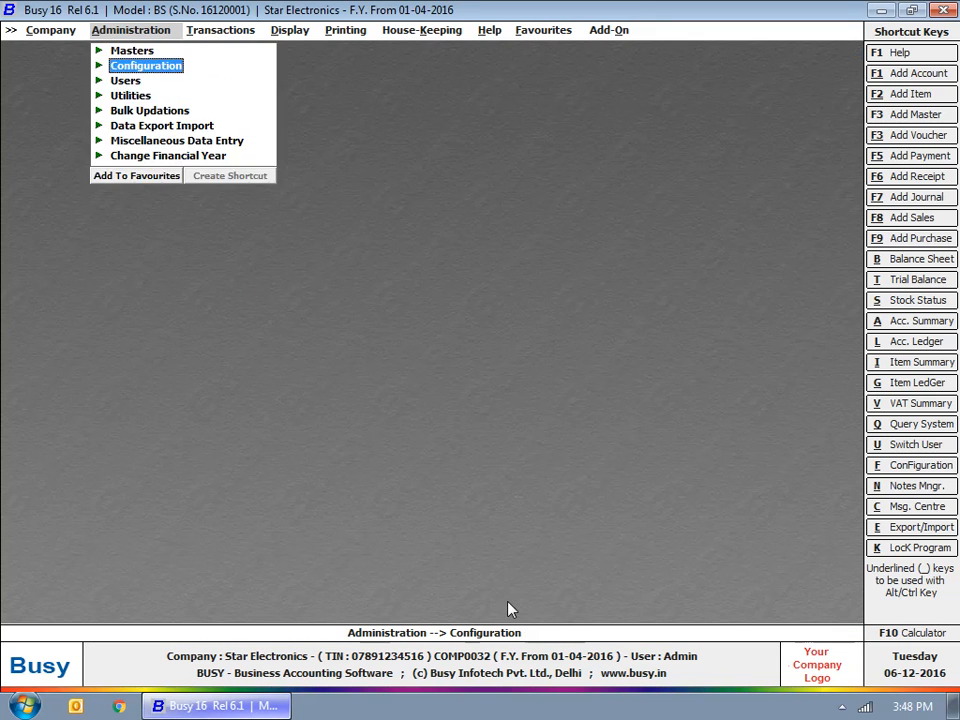
{"action": "key", "text": "Escape"}
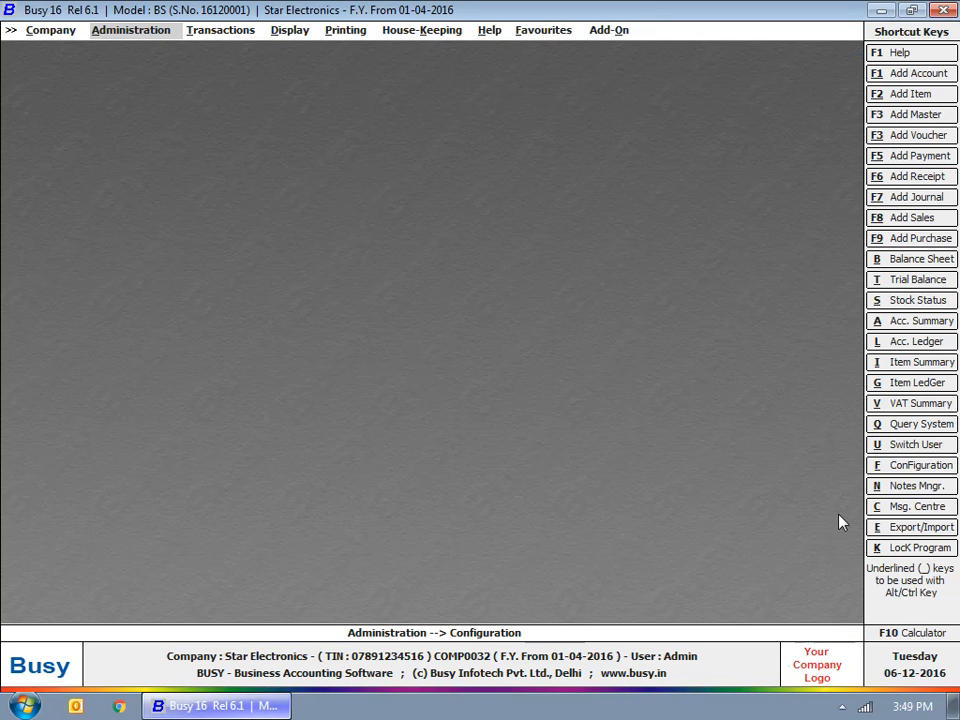